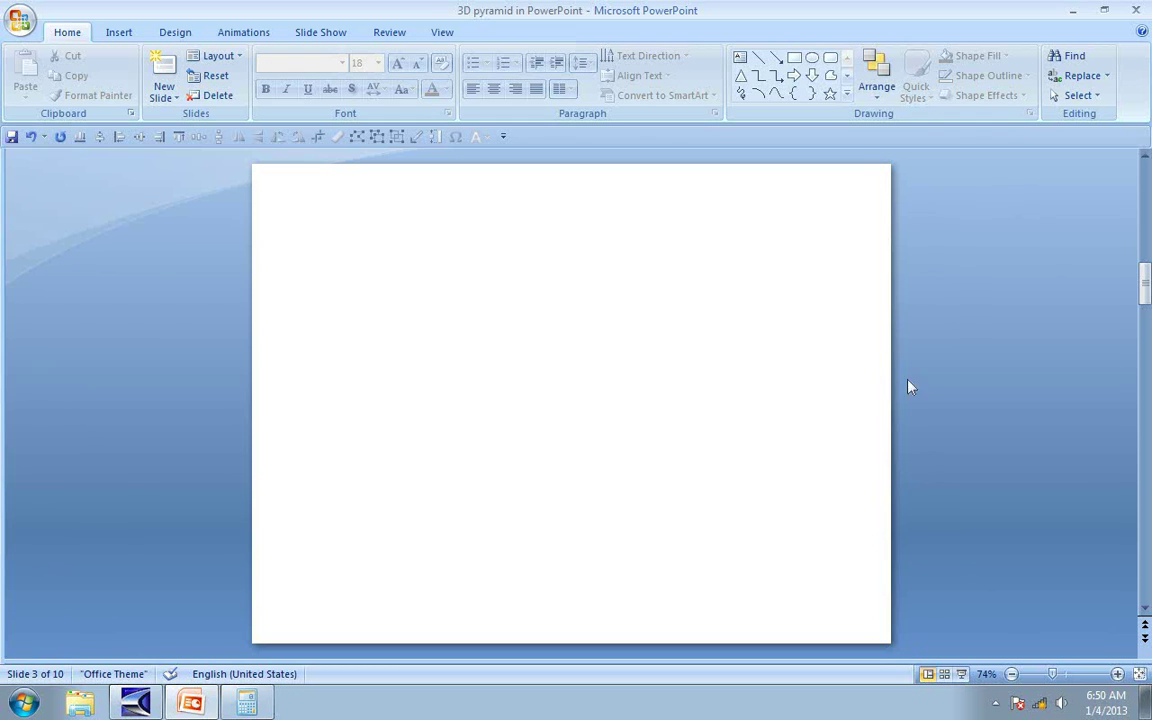
# Draw a rectangle near the slide's top right and move it slightly down
pyautogui.click(847, 93)
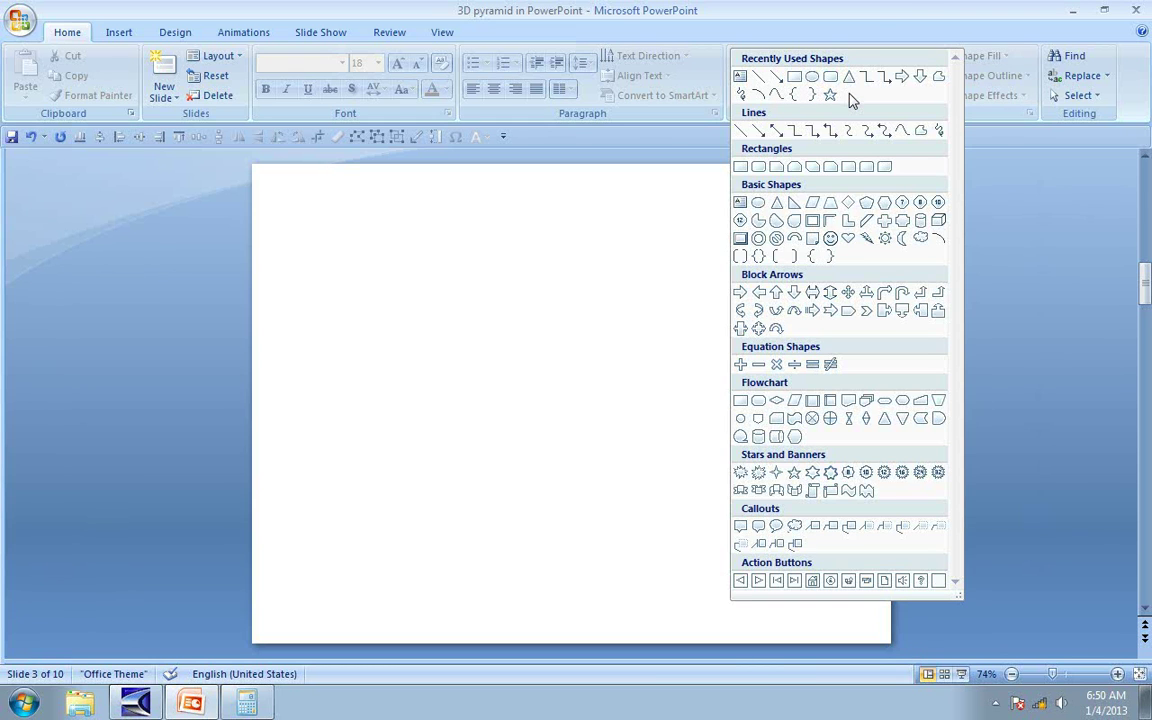
pyautogui.click(741, 168)
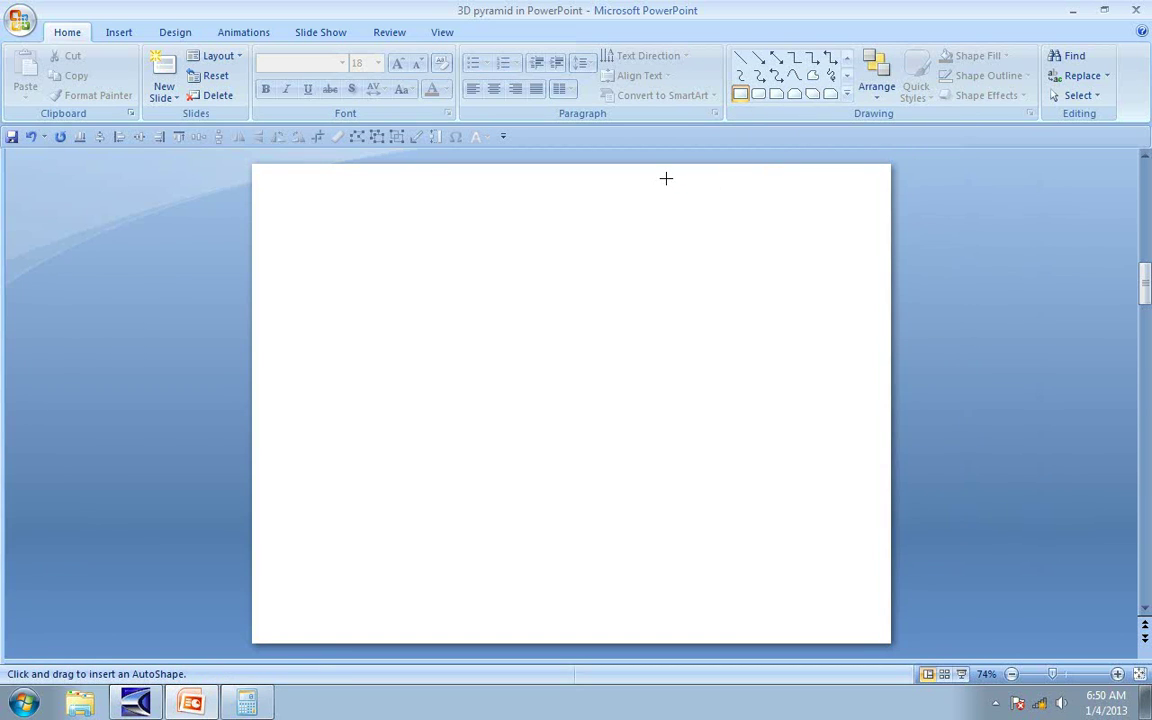
pyautogui.moveTo(656, 163)
pyautogui.mouseDown()
pyautogui.moveTo(861, 316)
pyautogui.moveTo(876, 340)
pyautogui.mouseUp()
pyautogui.moveTo(805, 290); pyautogui.dragTo(808, 300)
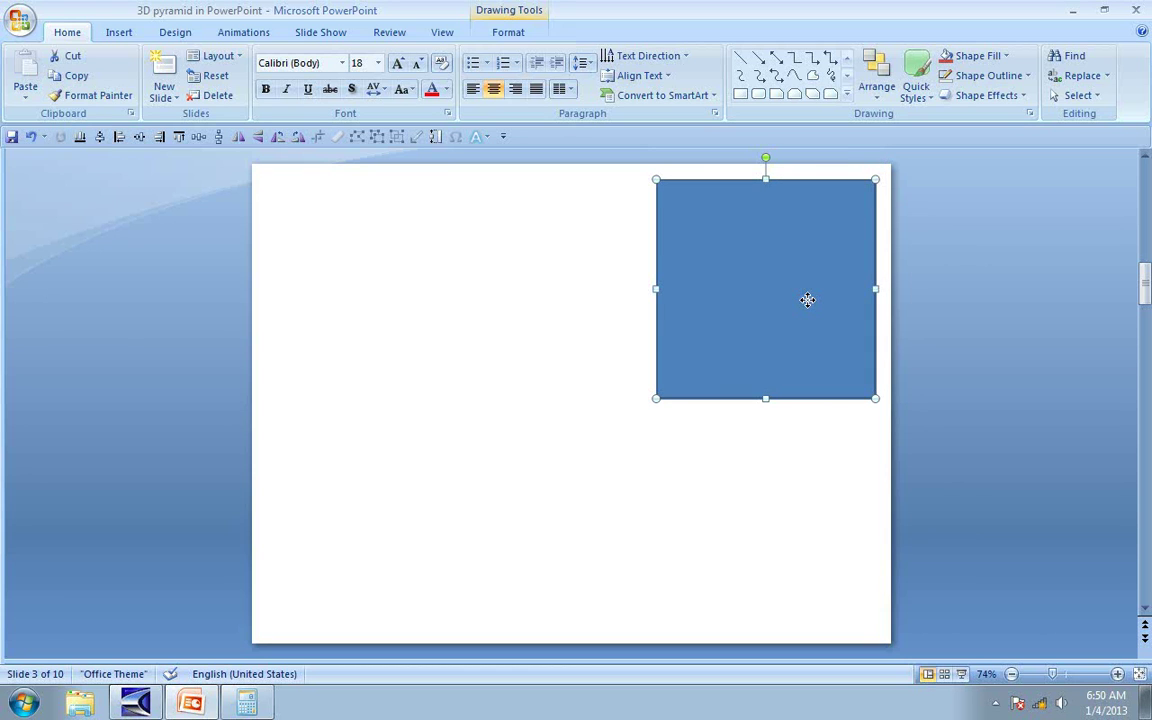
# Set the shape's height and width to 4" each, then nudge it one step left
pyautogui.click(527, 40)
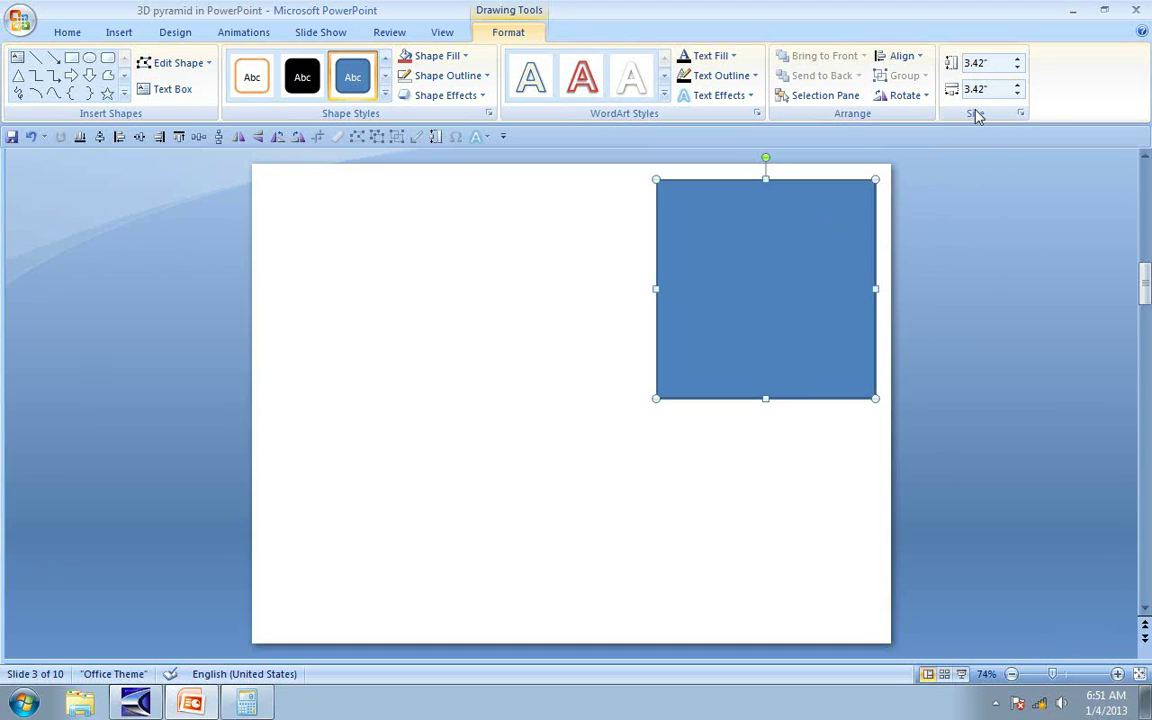
pyautogui.click(994, 67)
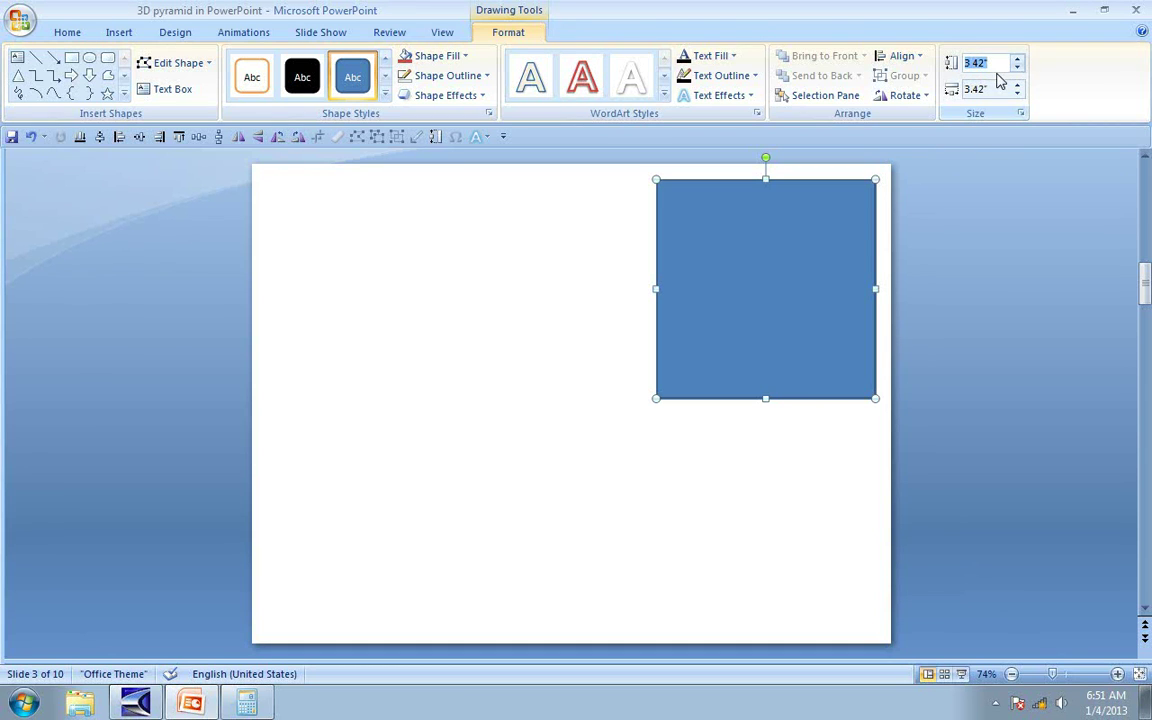
pyautogui.write('4')
pyautogui.click(1004, 95)
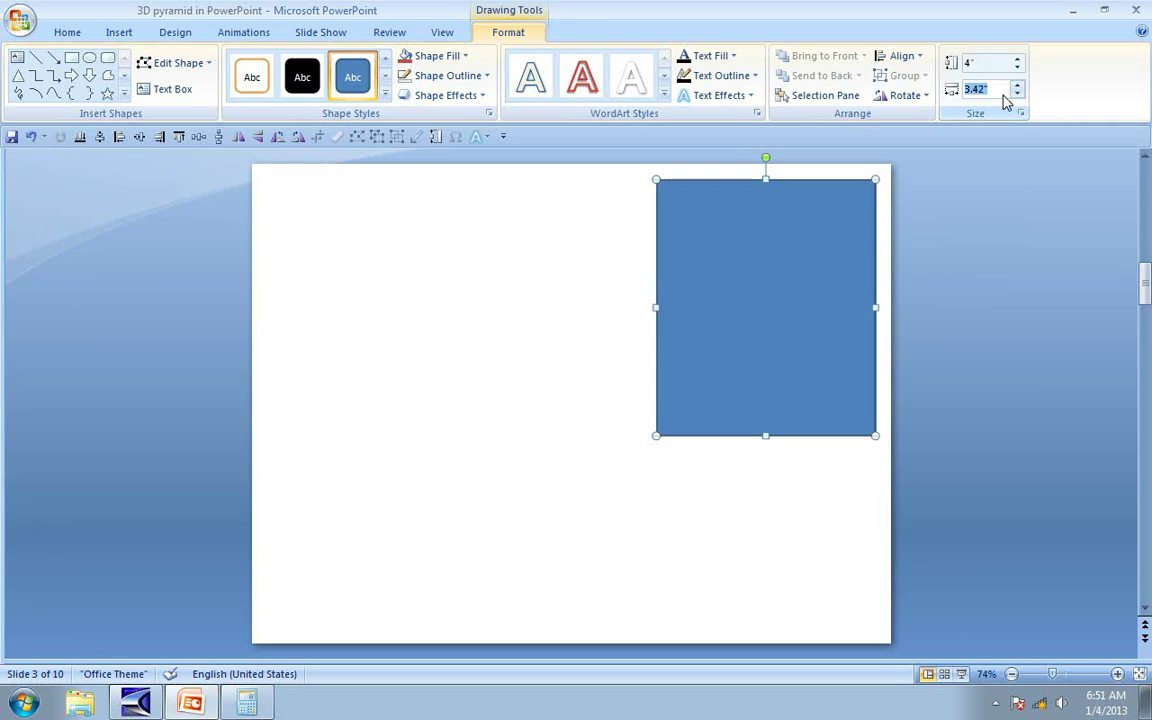
pyautogui.click(1004, 95)
pyautogui.write('4')
pyautogui.click(997, 93)
pyautogui.write('4')
pyautogui.press('Return')
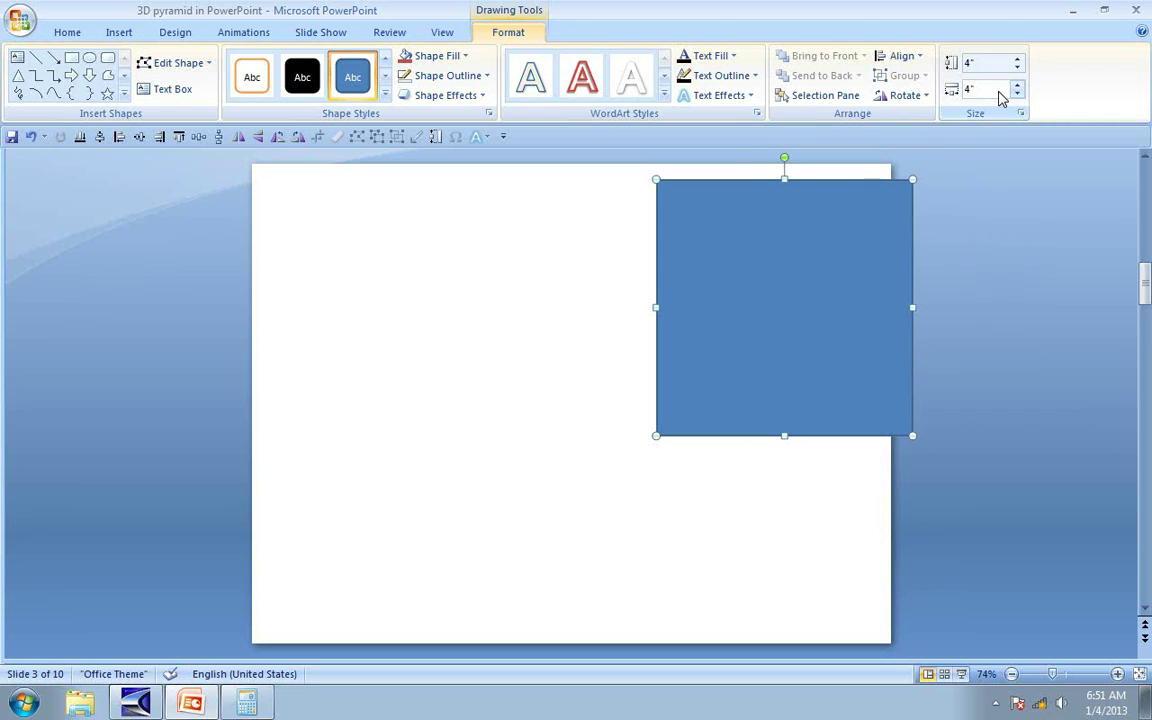
pyautogui.press('Left')
pyautogui.press('Left')
pyautogui.press('Left')
pyautogui.press('Left')
pyautogui.press('Left')
pyautogui.press('Left')
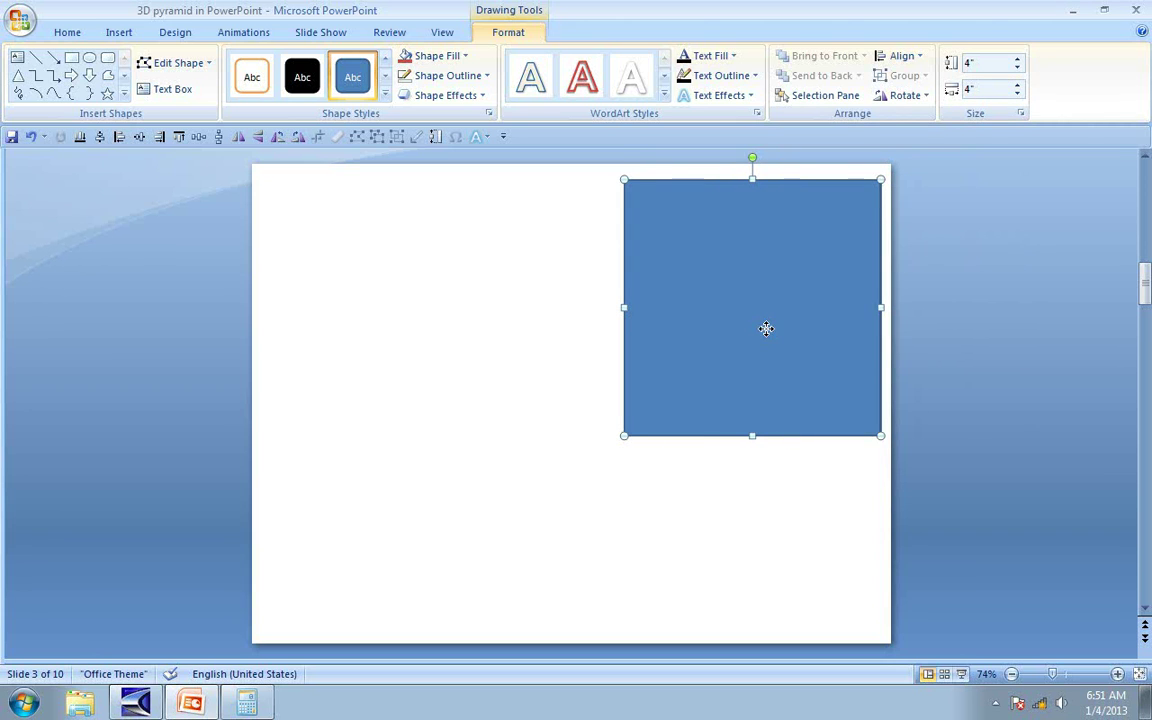
# Remove the square's outline and apply the Off Axis 2 Top 3-D rotation preset
pyautogui.click(440, 77)
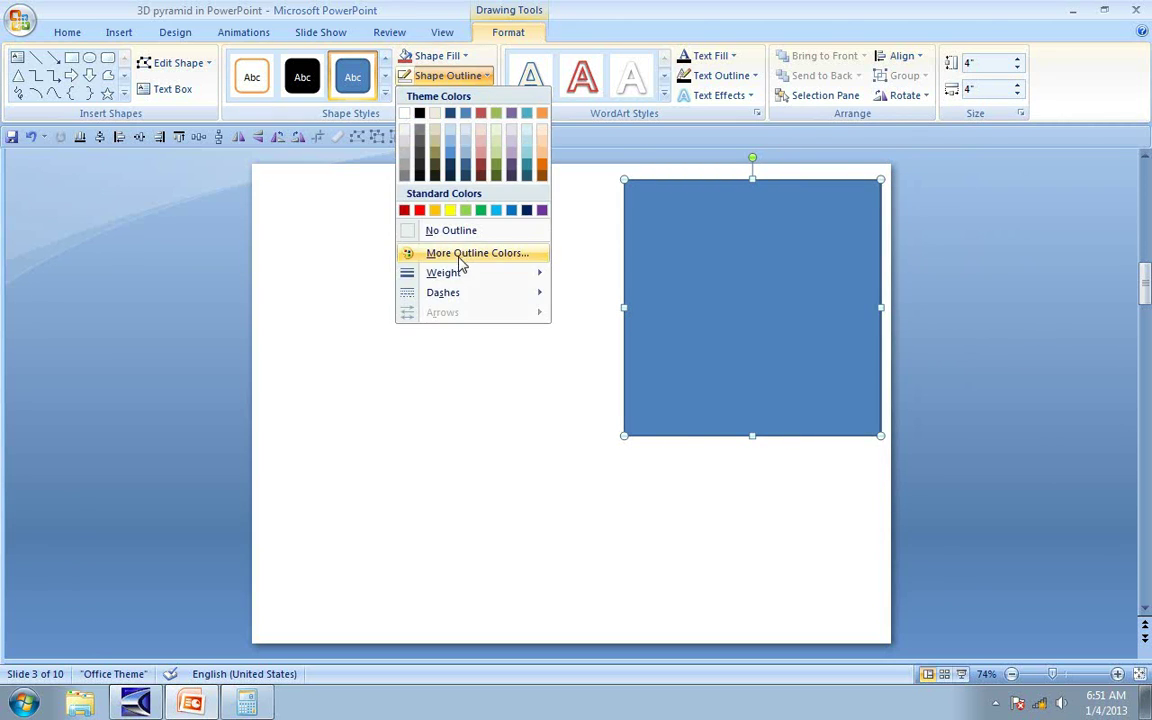
pyautogui.click(476, 236)
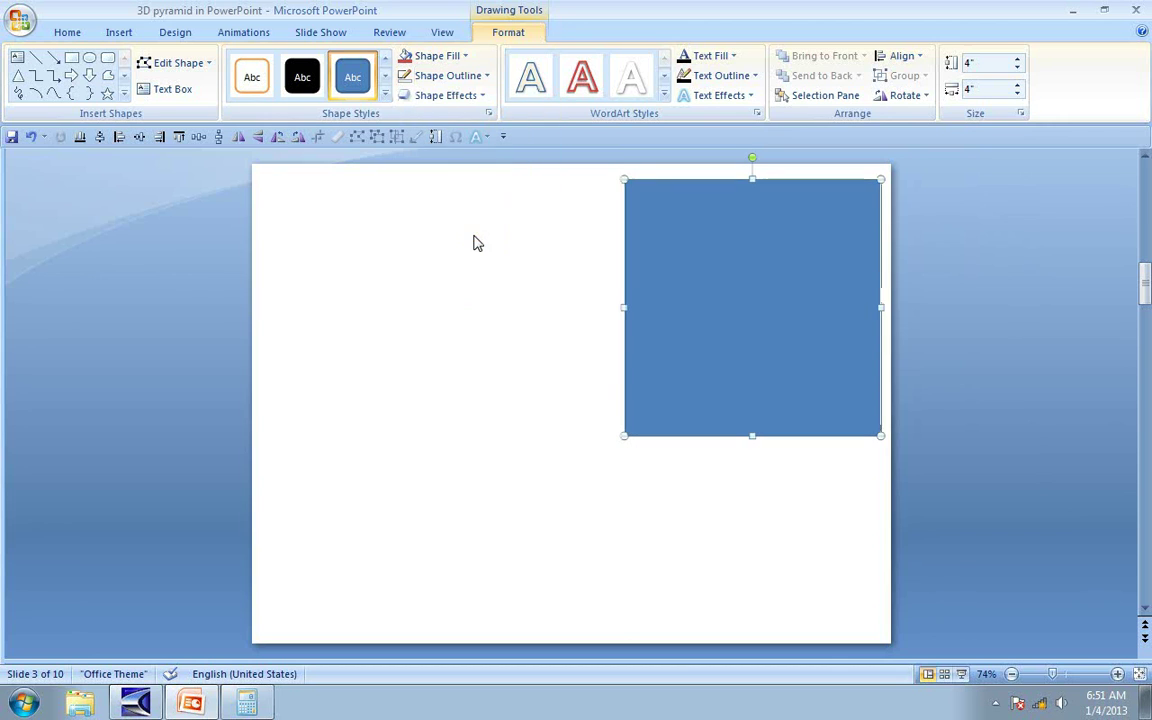
pyautogui.rightClick(723, 314)
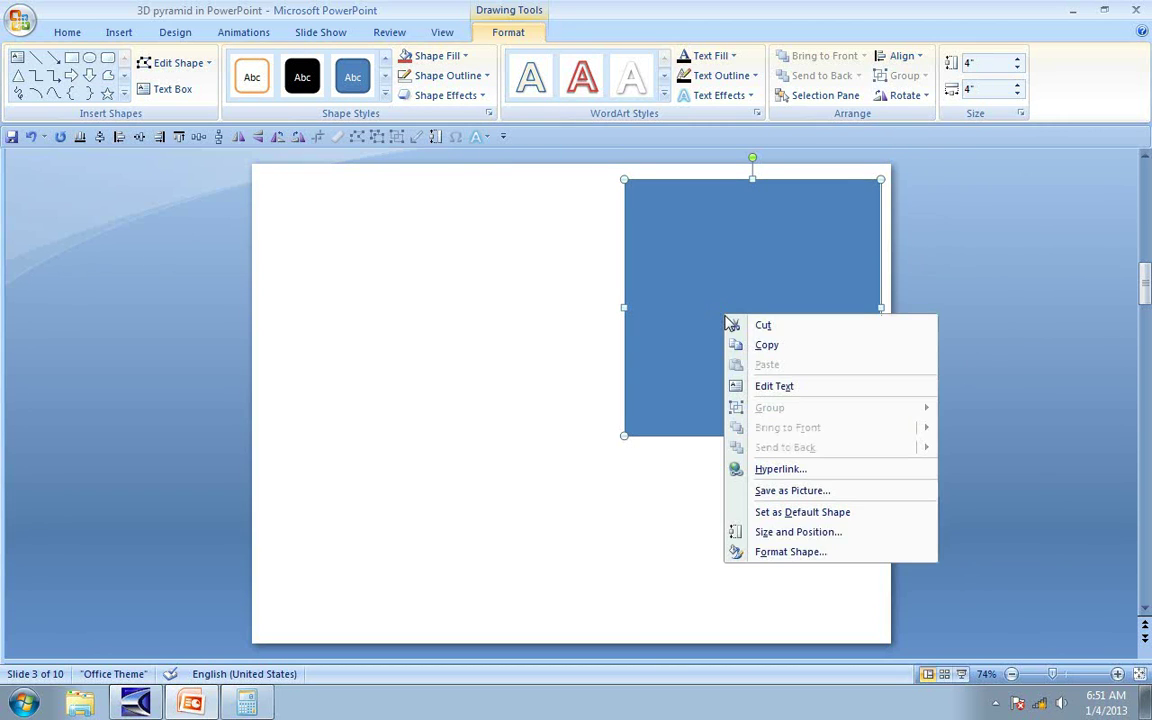
pyautogui.click(790, 552)
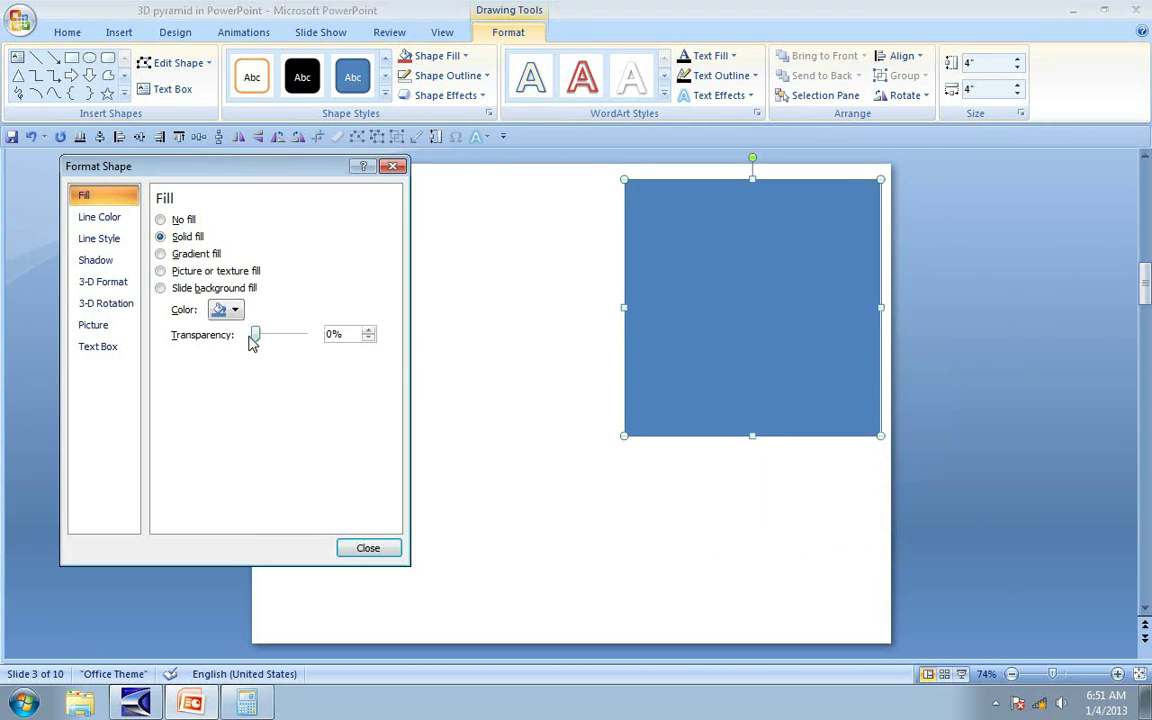
pyautogui.click(118, 302)
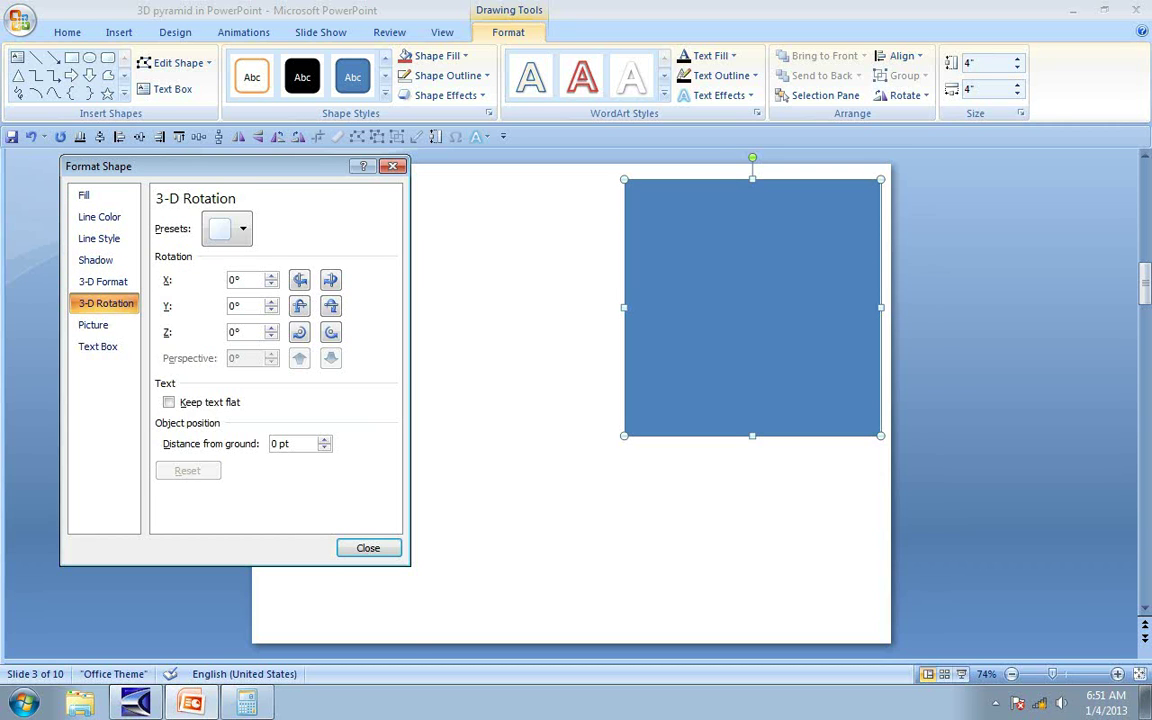
pyautogui.click(224, 228)
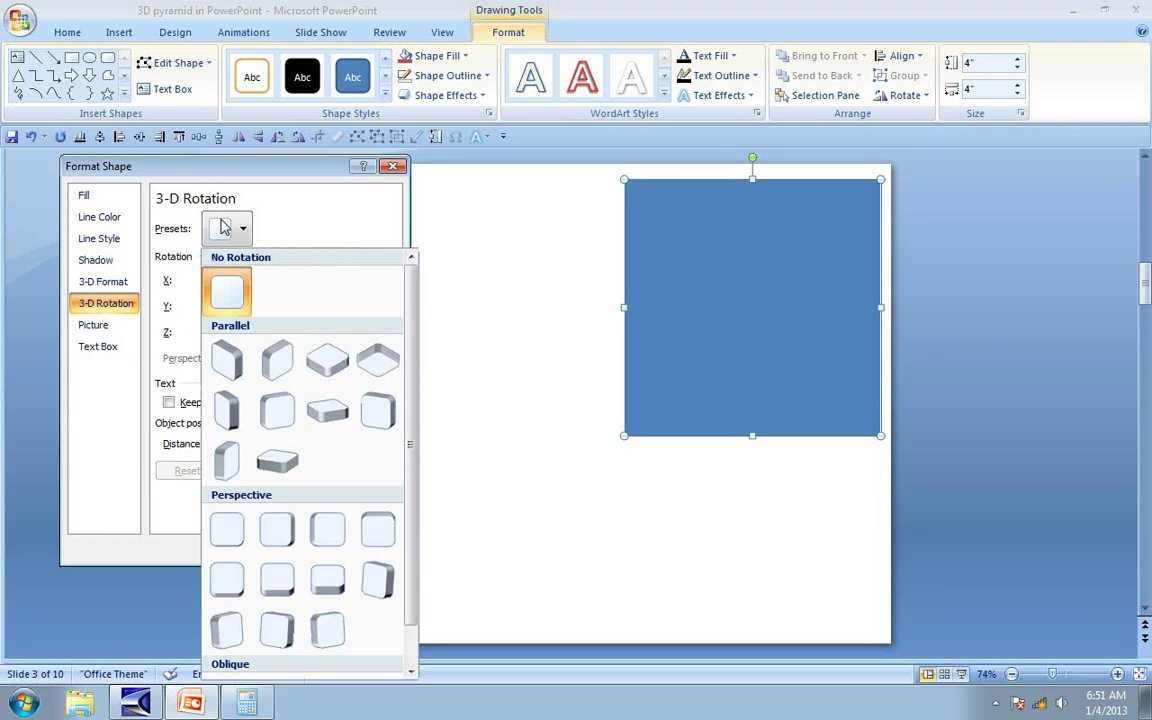
pyautogui.click(277, 462)
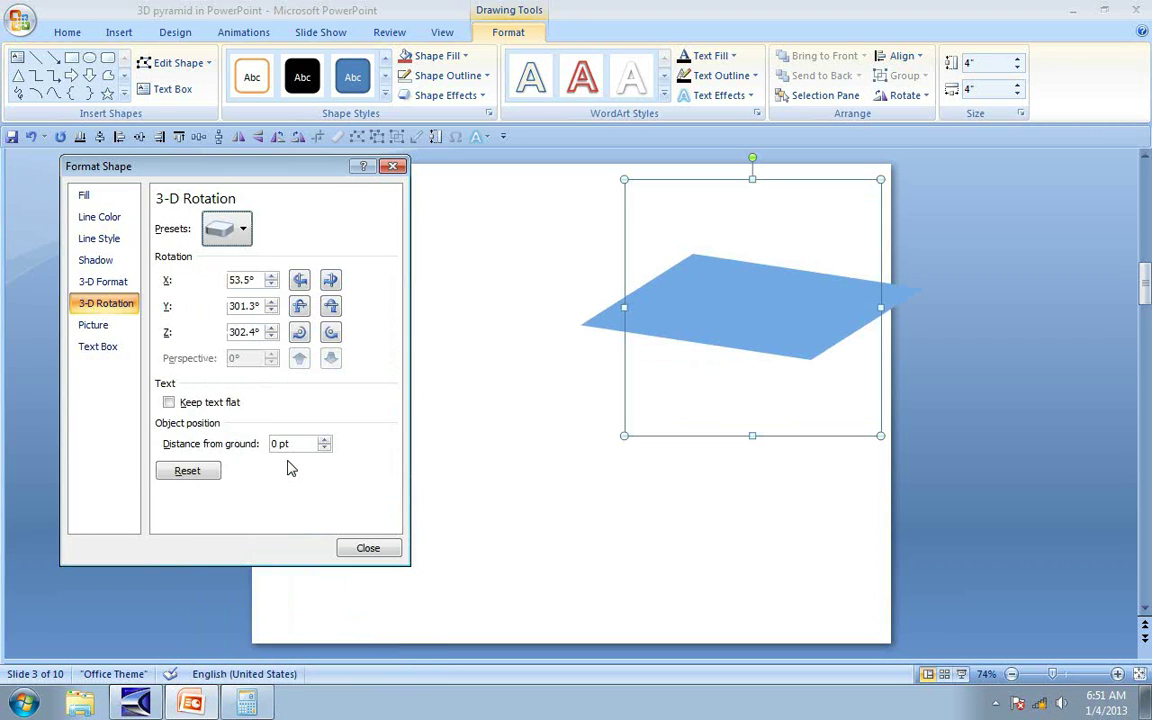
# Nudge the tilted square slightly left and down with the arrow keys
pyautogui.click(832, 182)
pyautogui.press('Left')
pyautogui.press('Left')
pyautogui.press('Left')
pyautogui.press('Left')
pyautogui.press('Left')
pyautogui.press('Left')
pyautogui.press('Down')
pyautogui.press('Down')
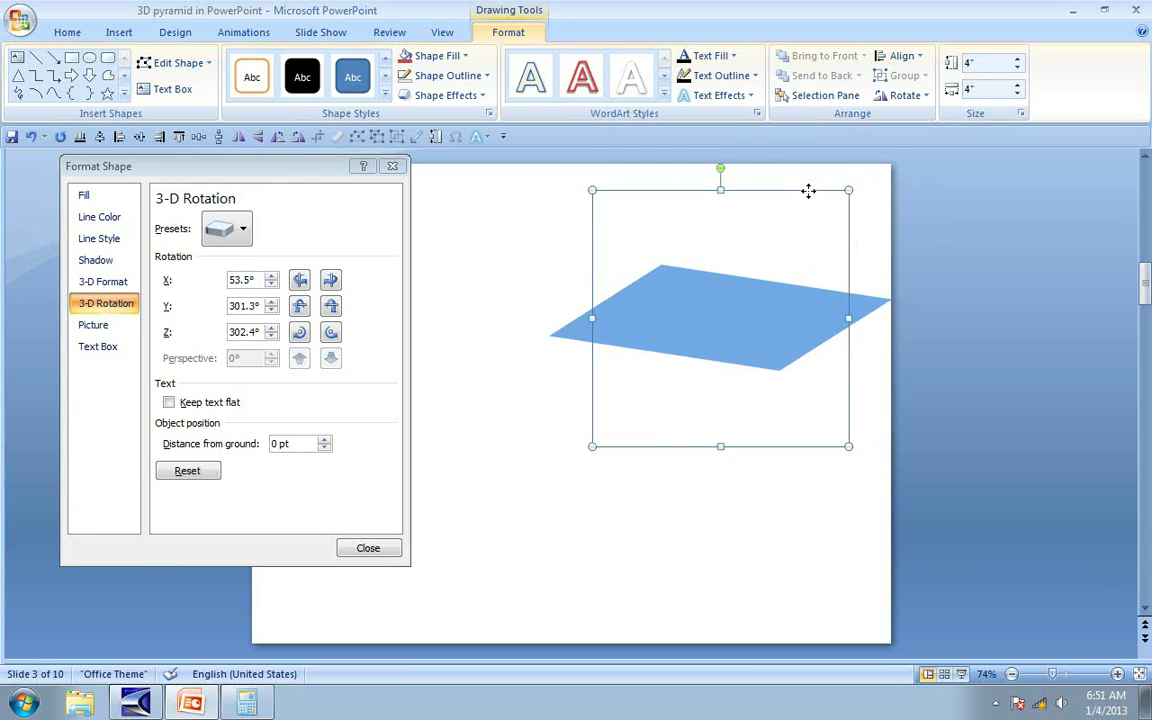
pyautogui.press('Left')
pyautogui.press('Left')
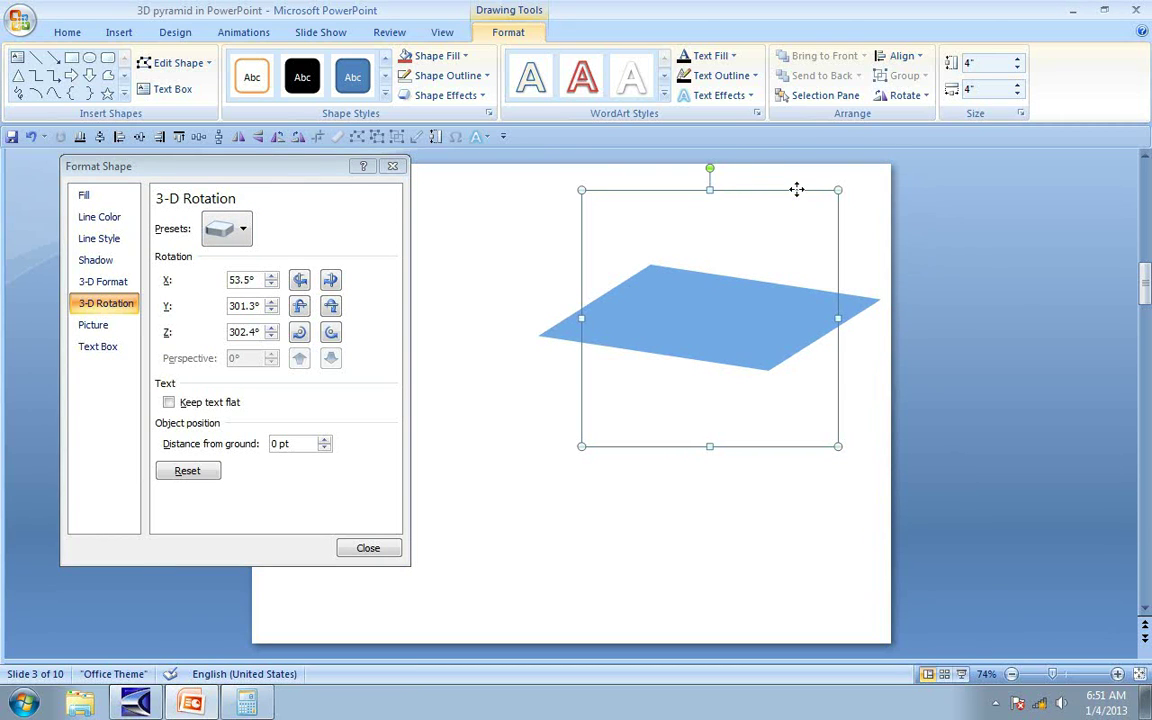
# Give the square an Angle top bevel, 14.5 pt wide and 21.5 pt high
pyautogui.click(104, 282)
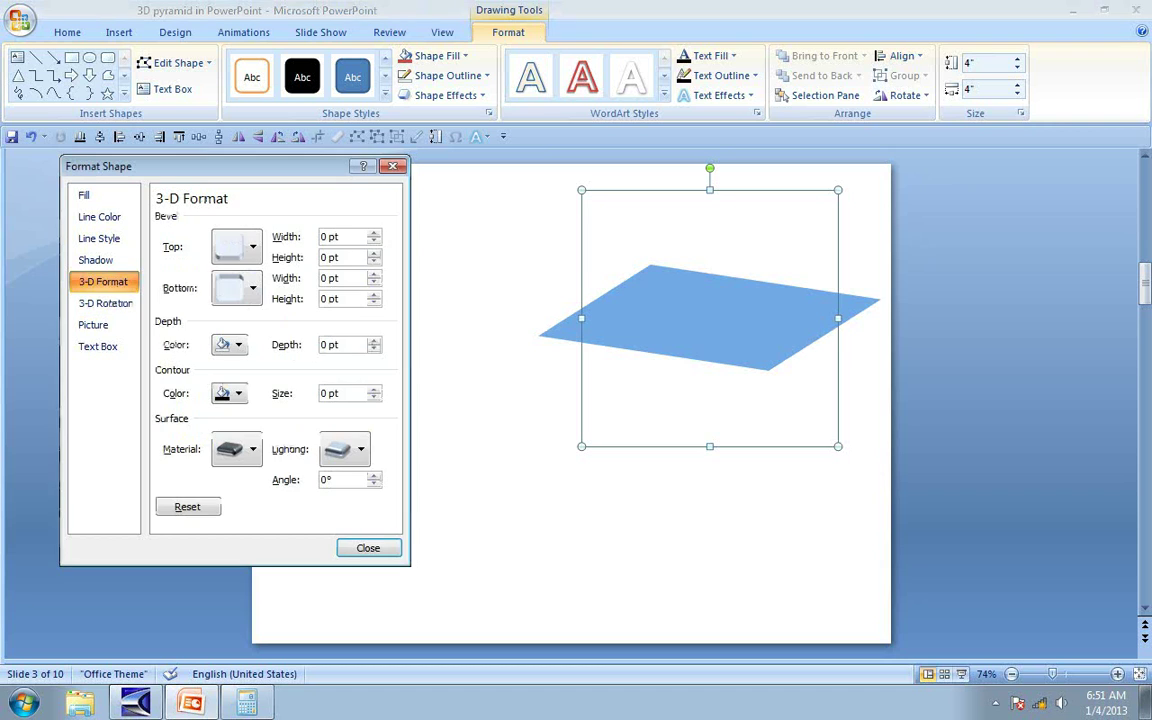
pyautogui.click(232, 254)
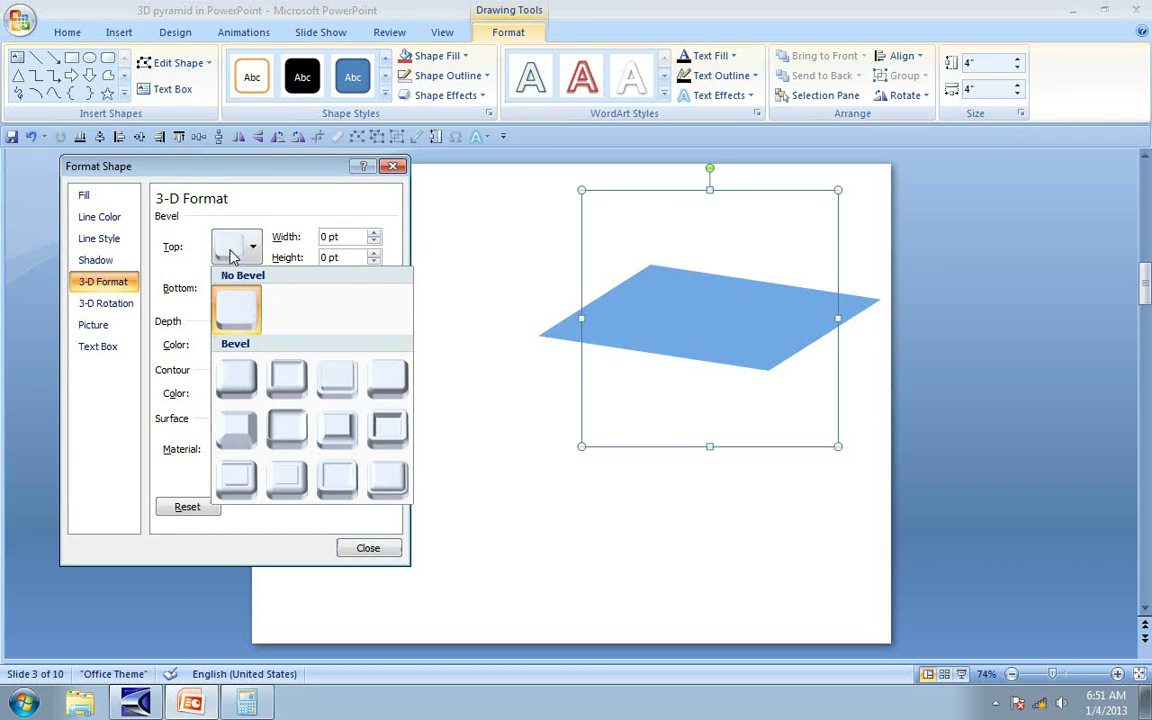
pyautogui.click(238, 428)
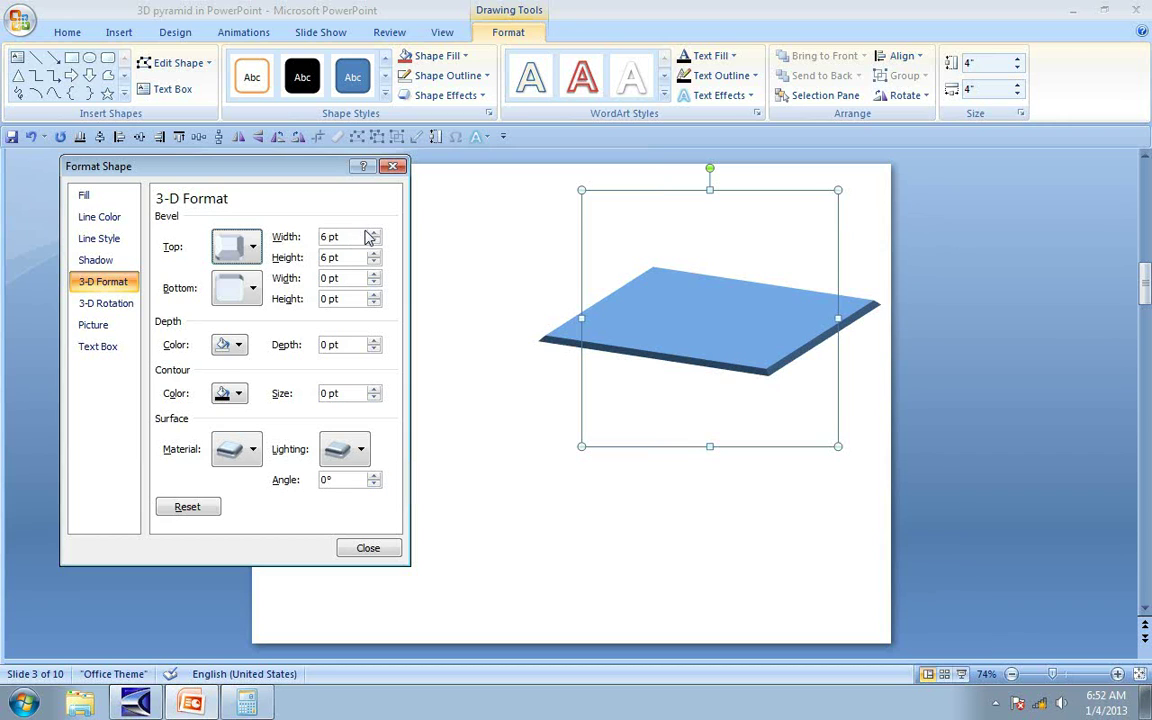
pyautogui.moveTo(373, 236); pyautogui.dragTo(373, 236)
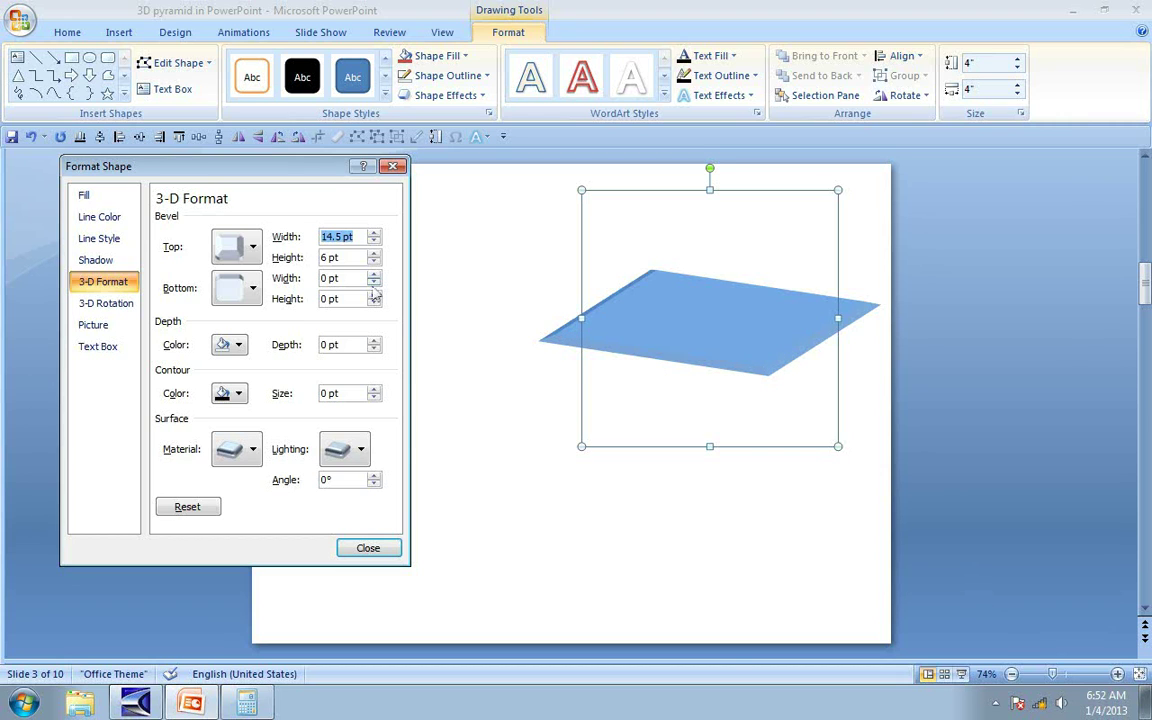
pyautogui.click(374, 254)
pyautogui.moveTo(375, 255); pyautogui.dragTo(375, 255)
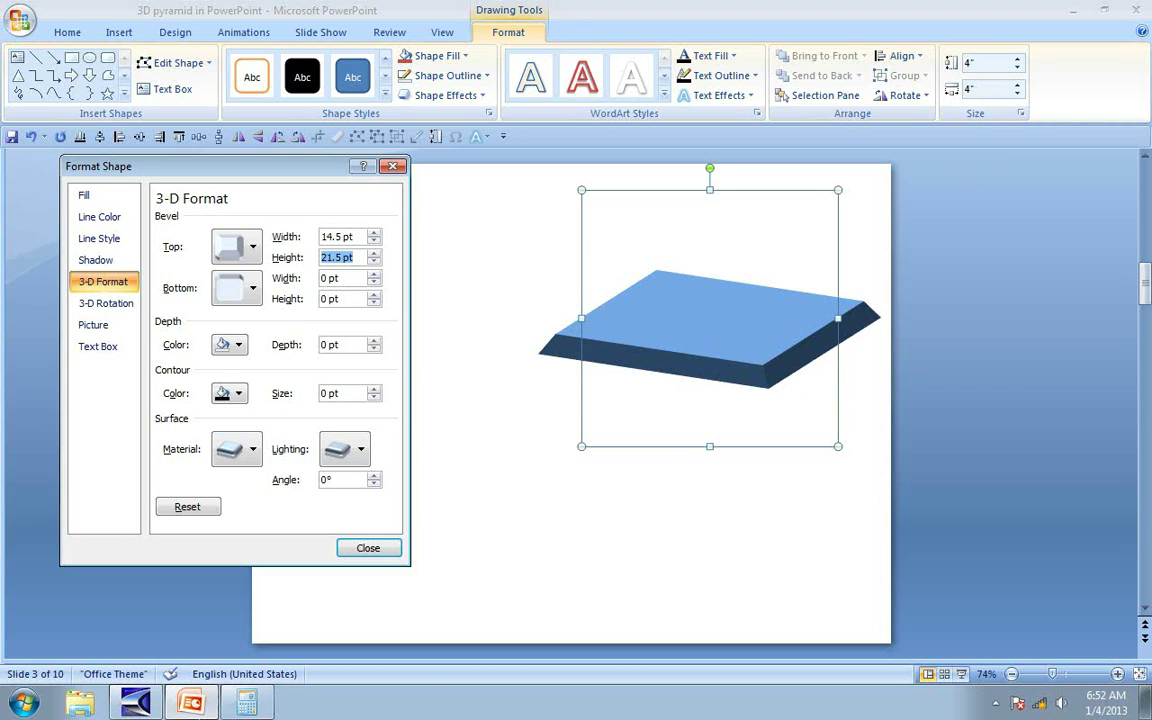
# Clear Calculator and compute 4 × 36 = 144
pyautogui.click(246, 704)
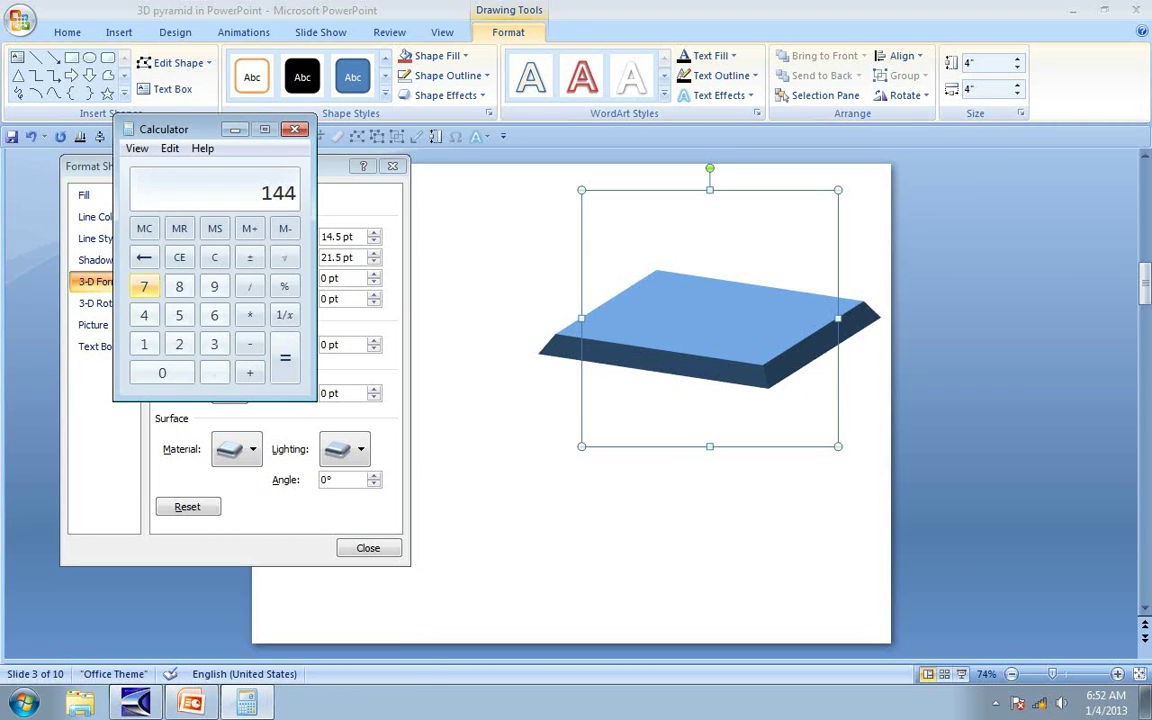
pyautogui.click(214, 257)
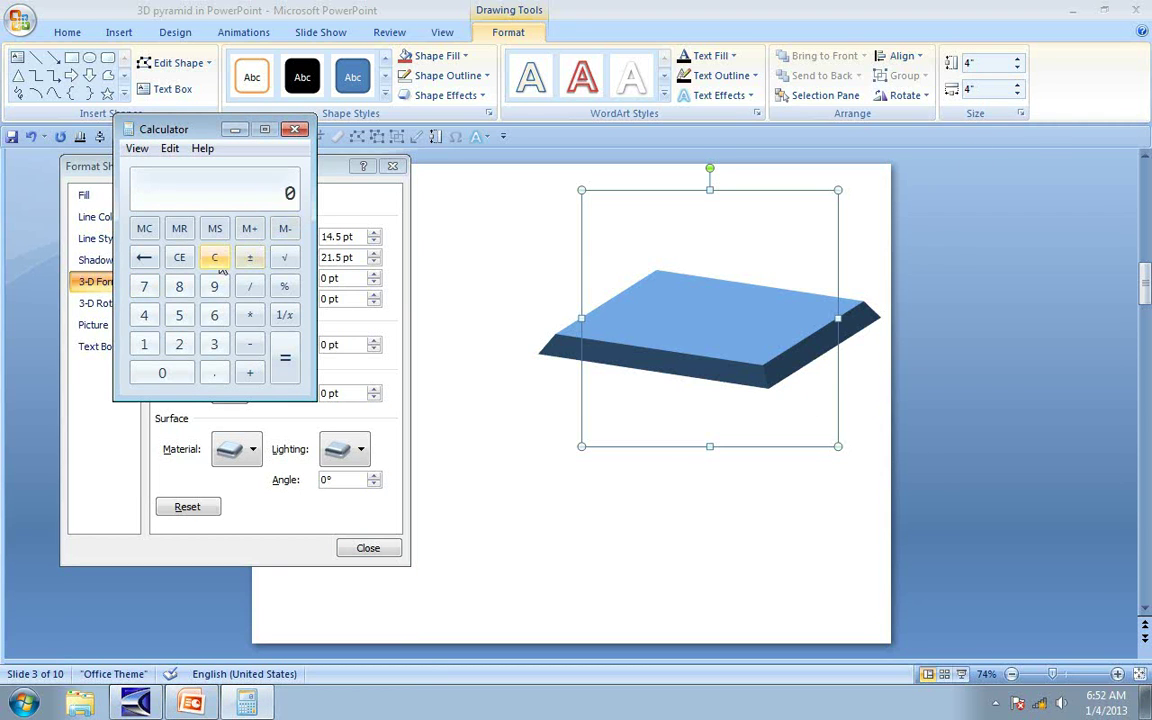
pyautogui.click(145, 316)
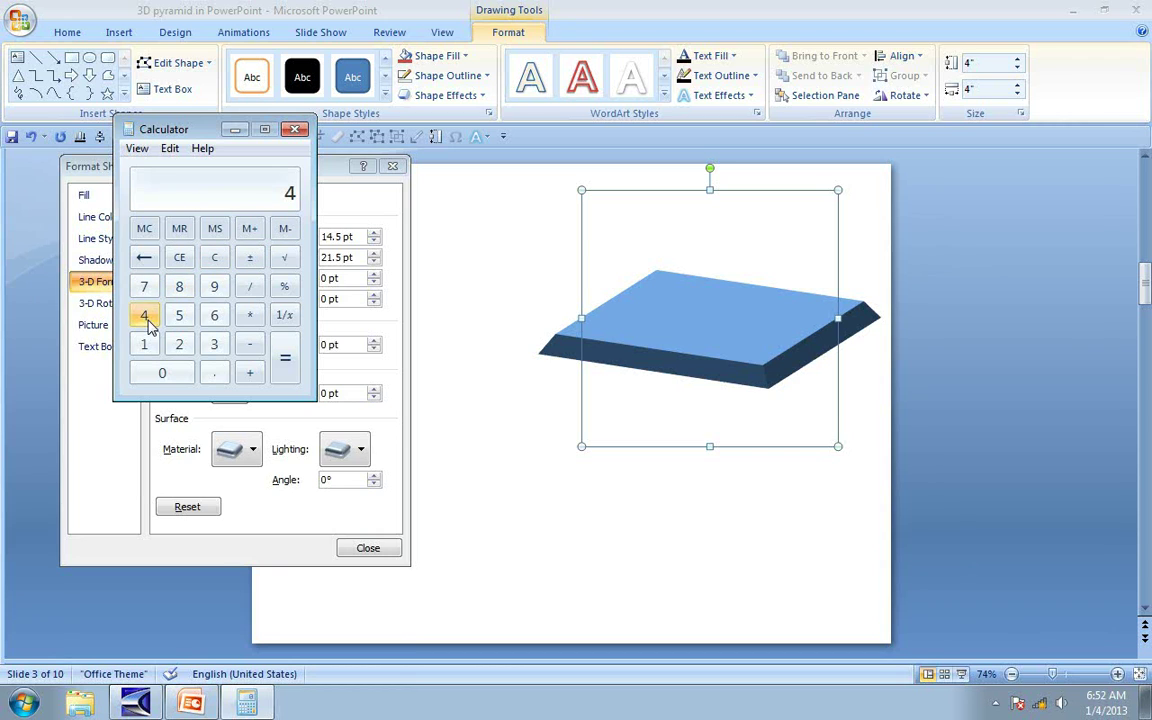
pyautogui.click(252, 318)
pyautogui.click(214, 344)
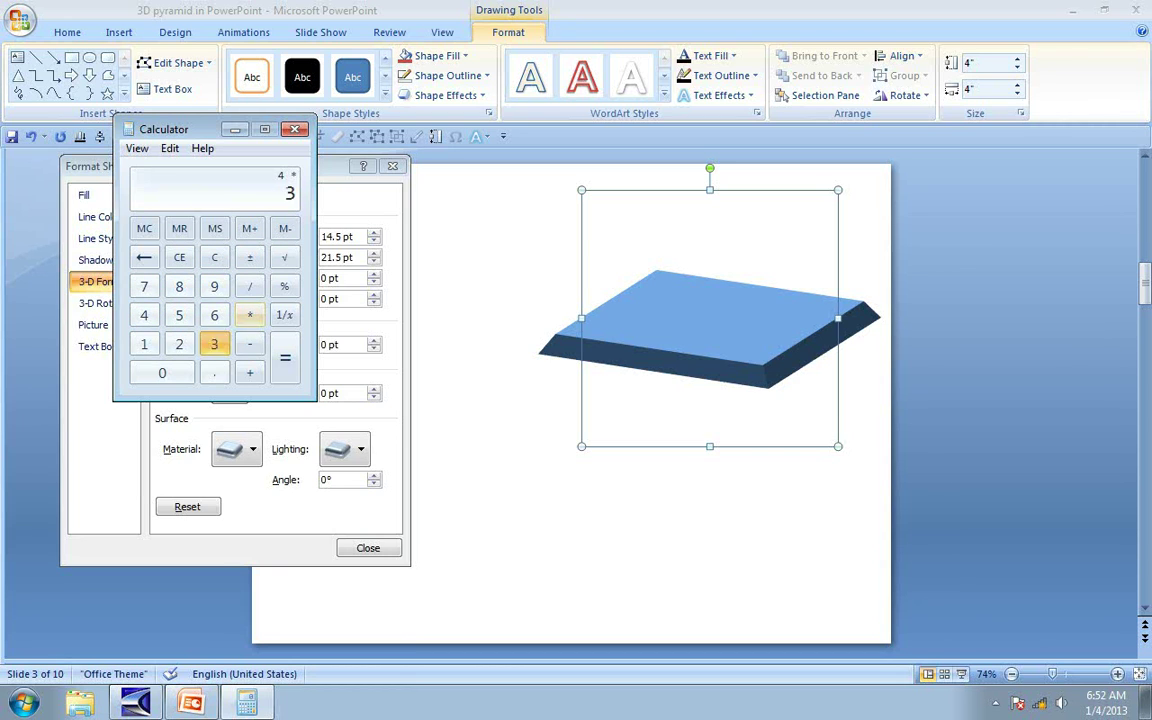
pyautogui.click(215, 317)
pyautogui.click(284, 357)
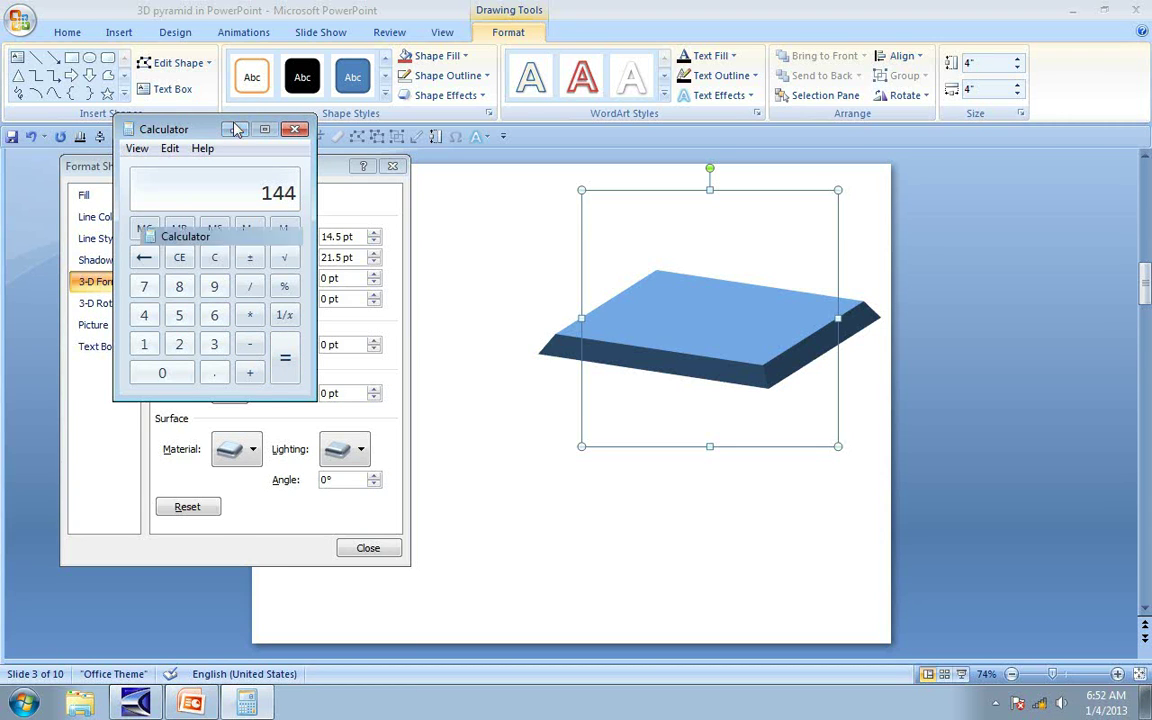
# Enter 144 as the top bevel width in Format Shape
pyautogui.click(324, 257)
pyautogui.moveTo(352, 236); pyautogui.dragTo(311, 237)
pyautogui.write('144')
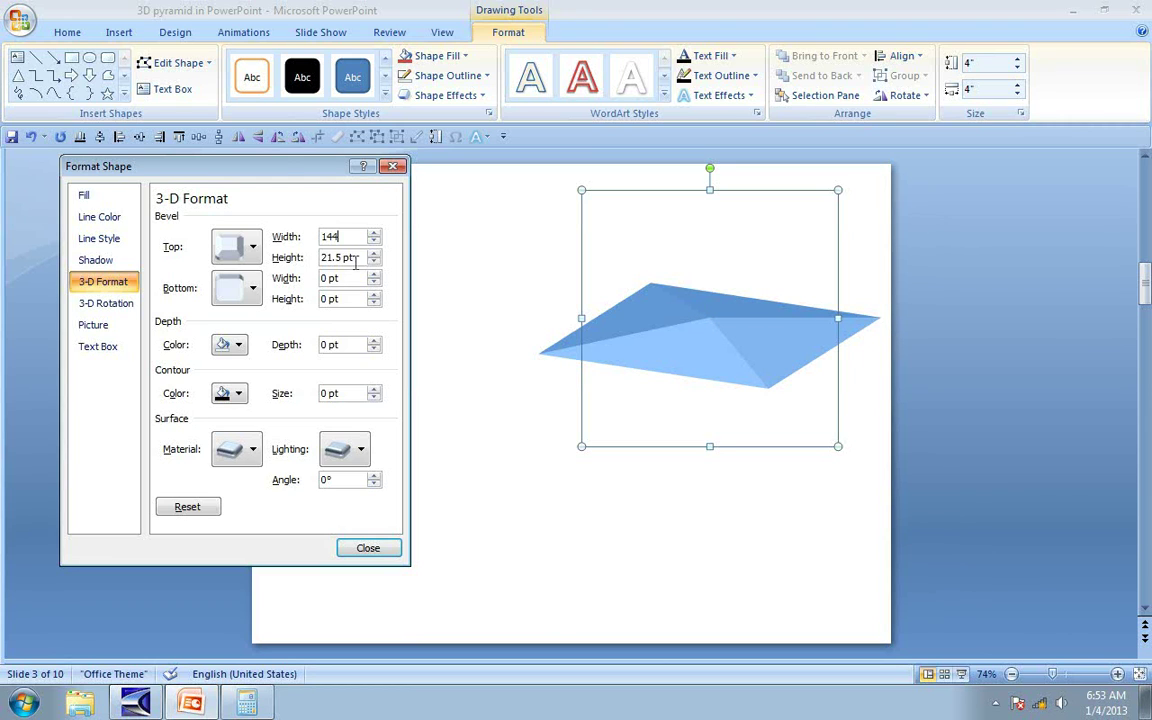
# Replace the top bevel height with 300 to raise the square into a pyramid
pyautogui.moveTo(362, 257); pyautogui.dragTo(316, 262)
pyautogui.write('300')
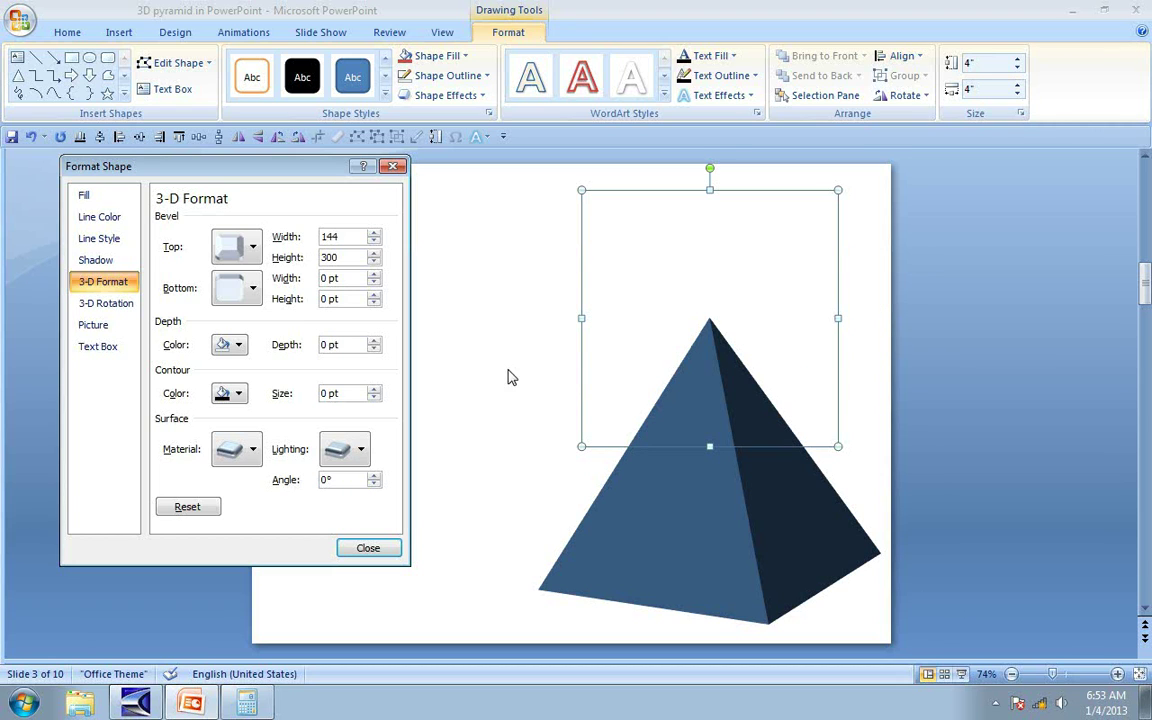
# Apply the Dark Edge material and Harsh lighting, then close Format Shape
pyautogui.click(237, 449)
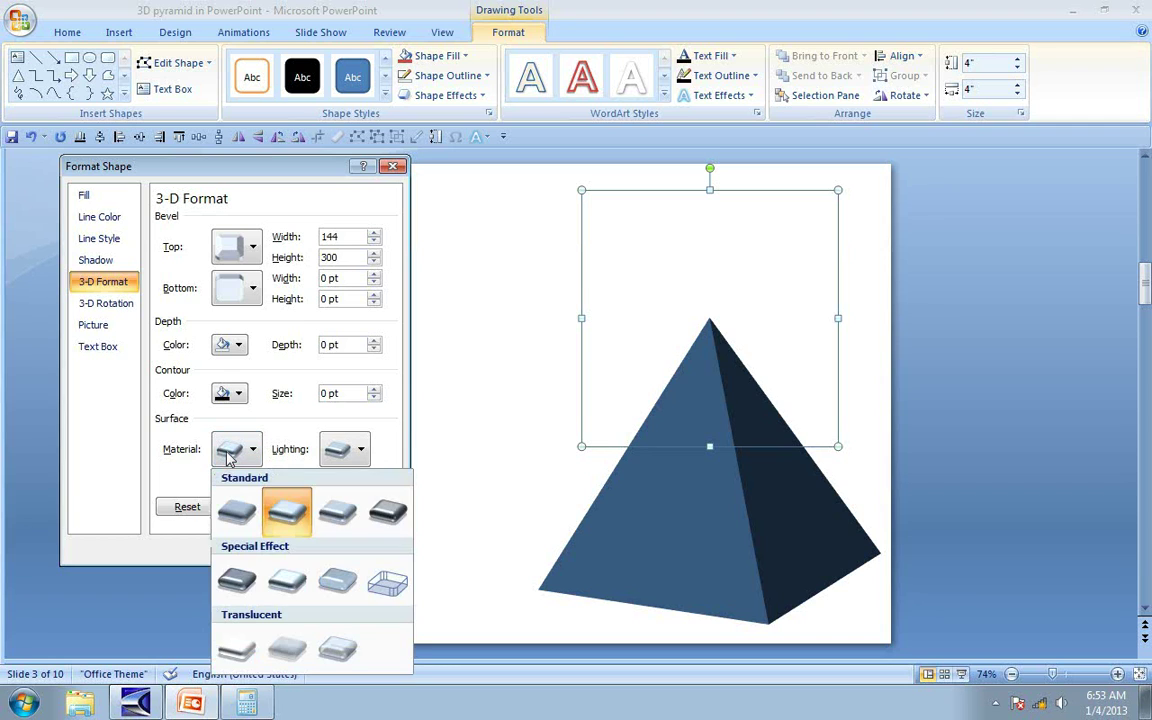
pyautogui.click(237, 583)
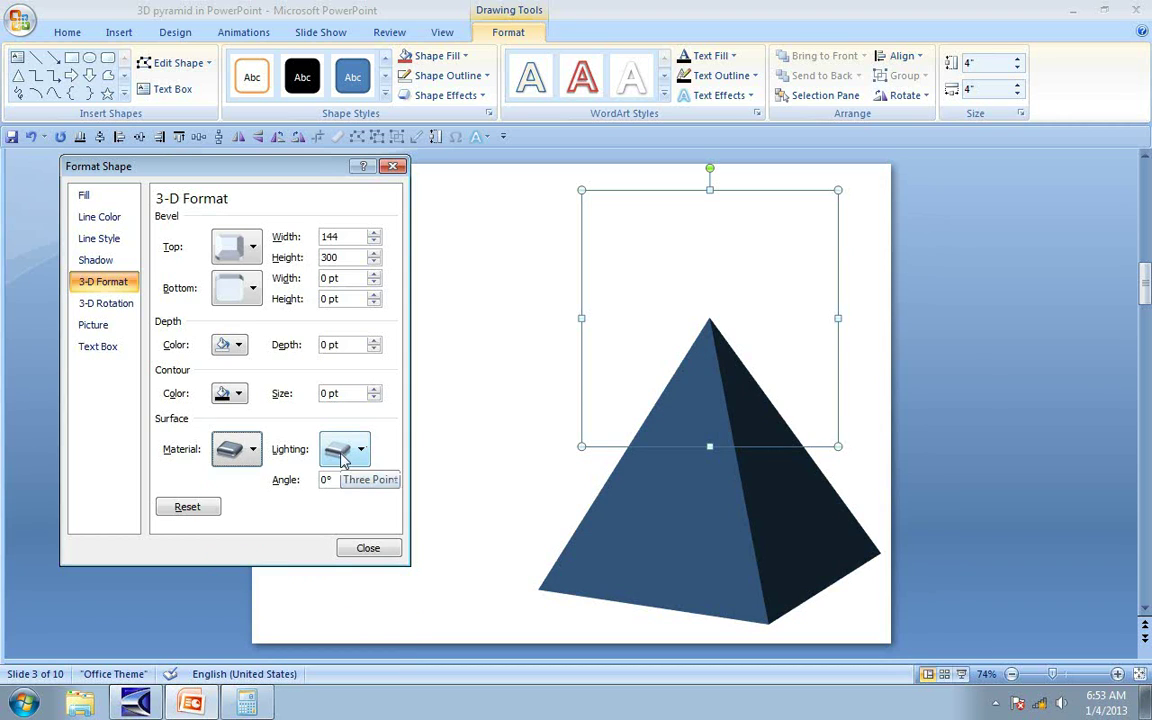
pyautogui.click(341, 452)
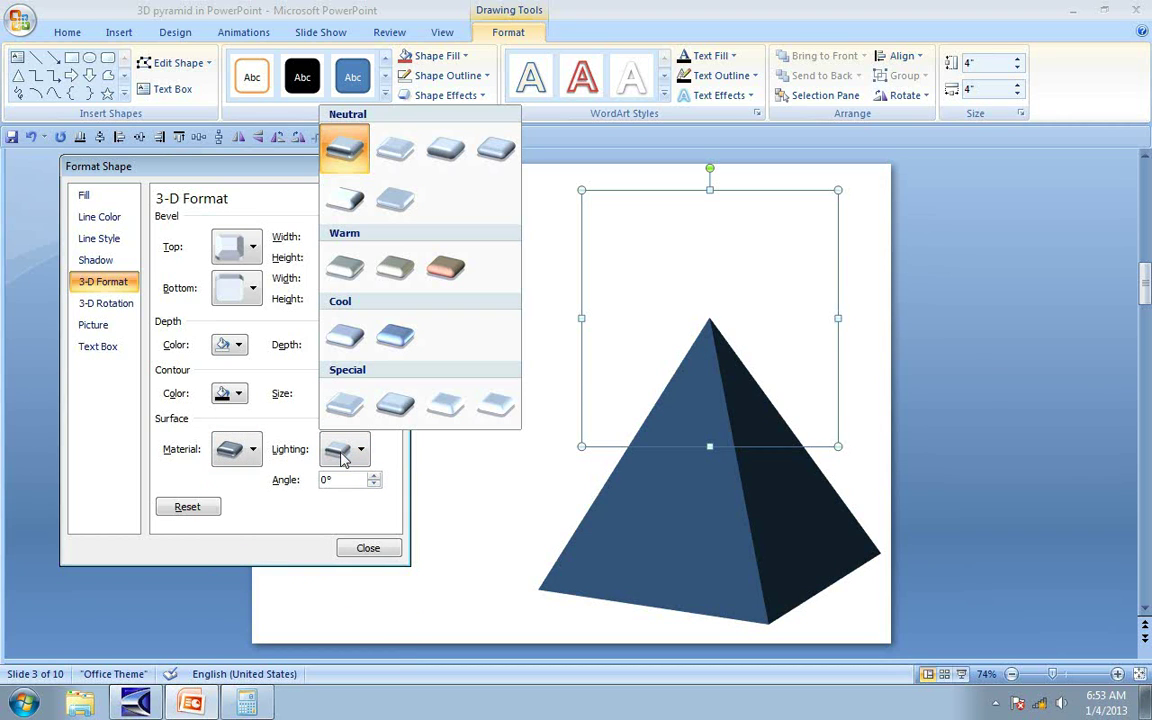
pyautogui.click(493, 152)
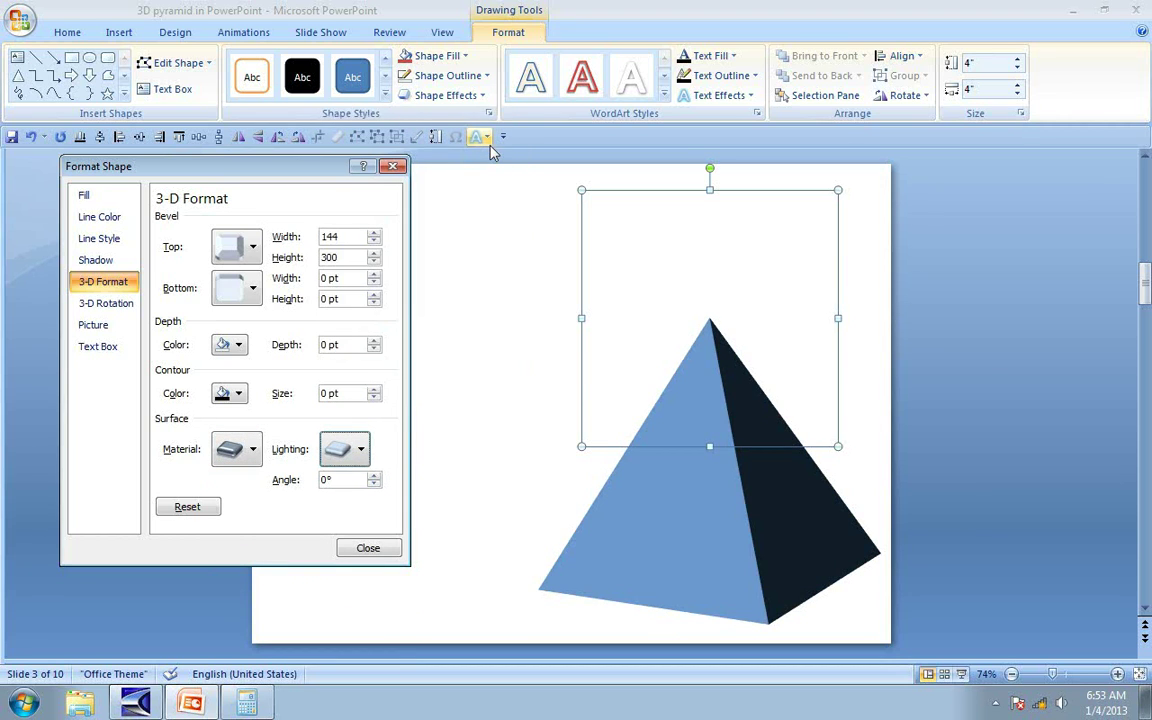
pyautogui.click(366, 548)
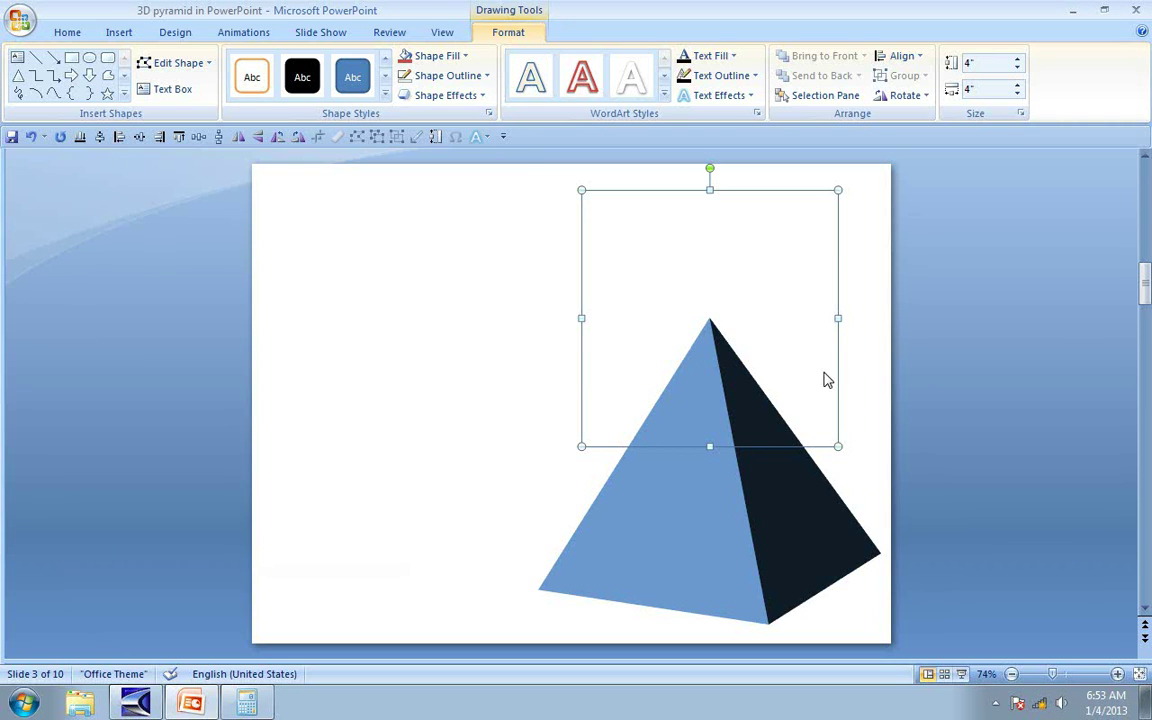
# Drag the pyramid slightly up, then undo part of the move with Ctrl+Z
pyautogui.moveTo(830, 312); pyautogui.dragTo(825, 288)
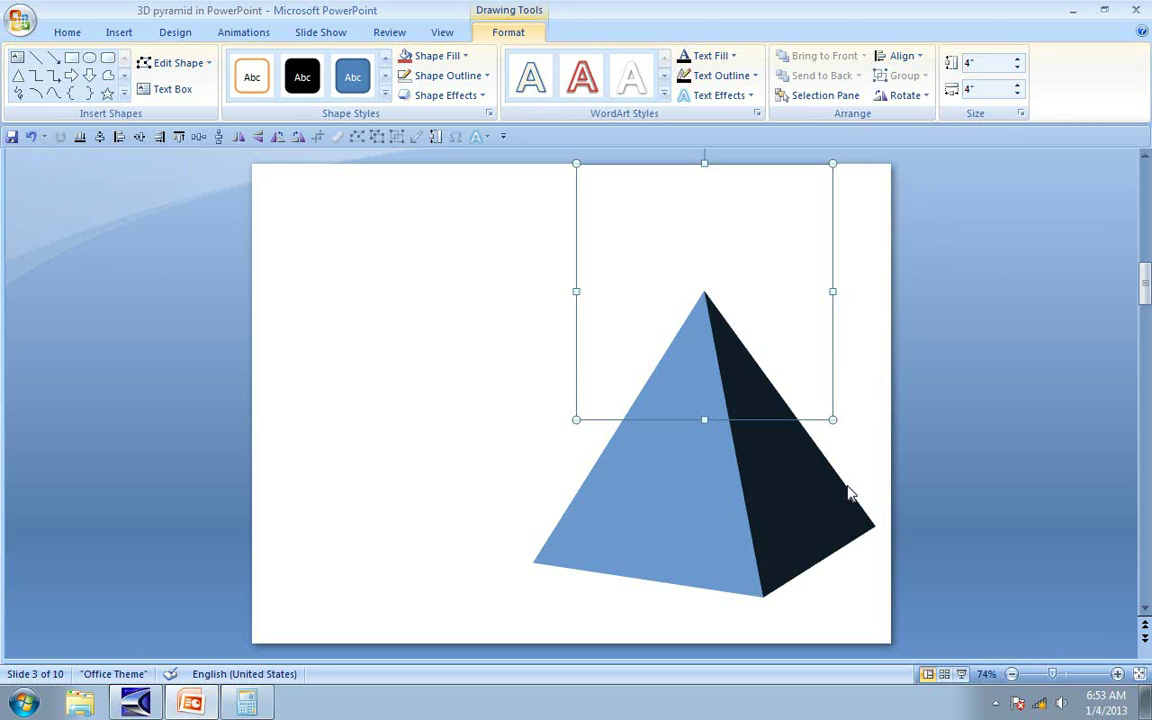
pyautogui.hotkey('ctrl', 'z')
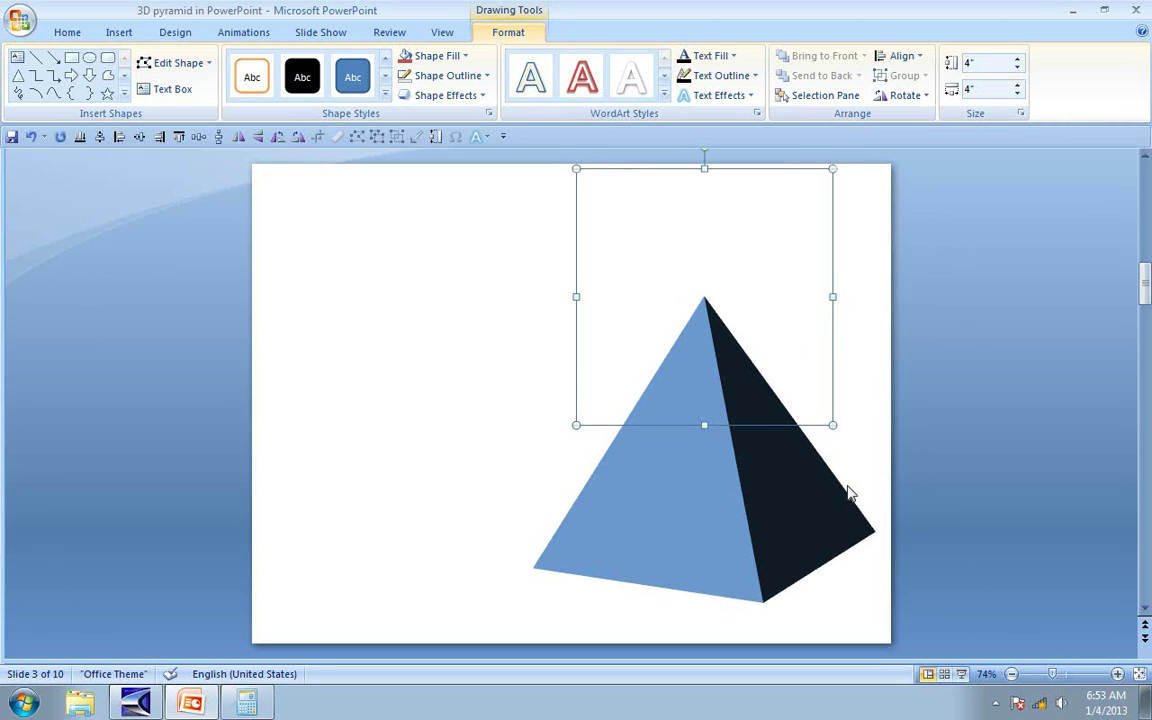
# Scroll down to slide 4, the PowerPoint CEO Packs promotional page
pyautogui.scroll(-1, 849, 490)
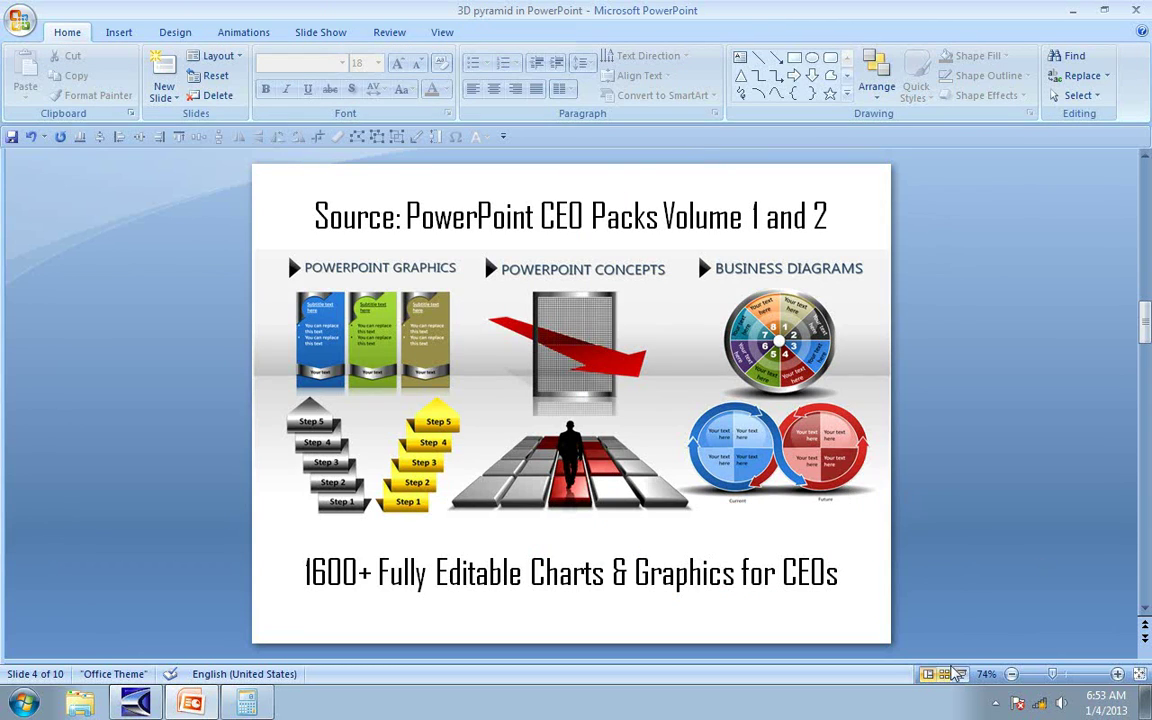